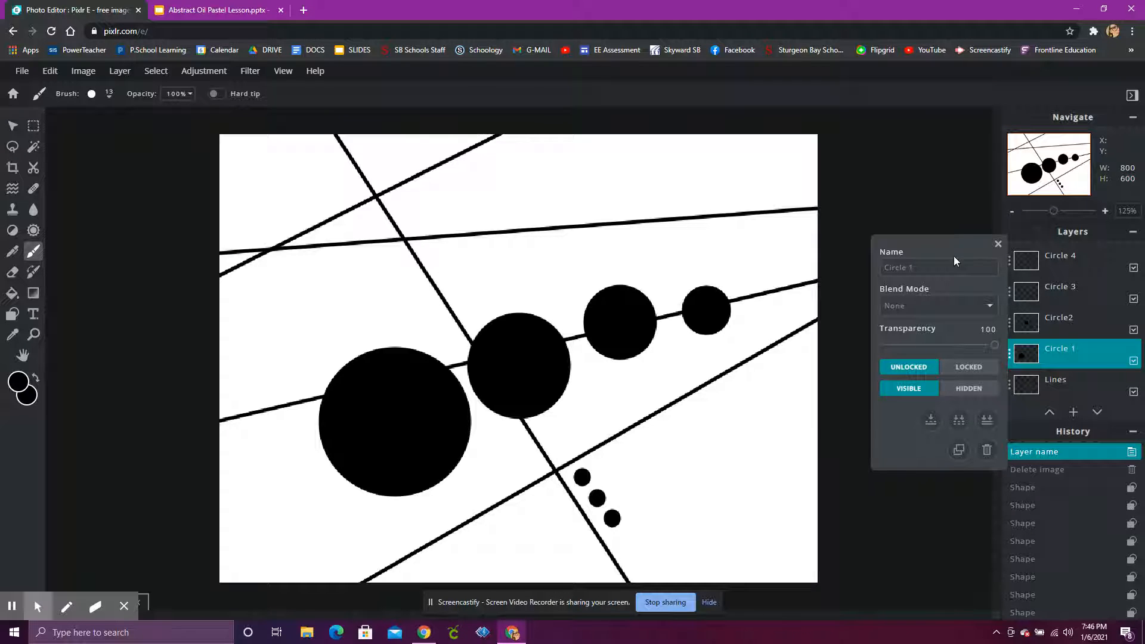
Open the Lines layer's settings and review its name field.
{"action": "left_click", "coordinate": [998, 243]}
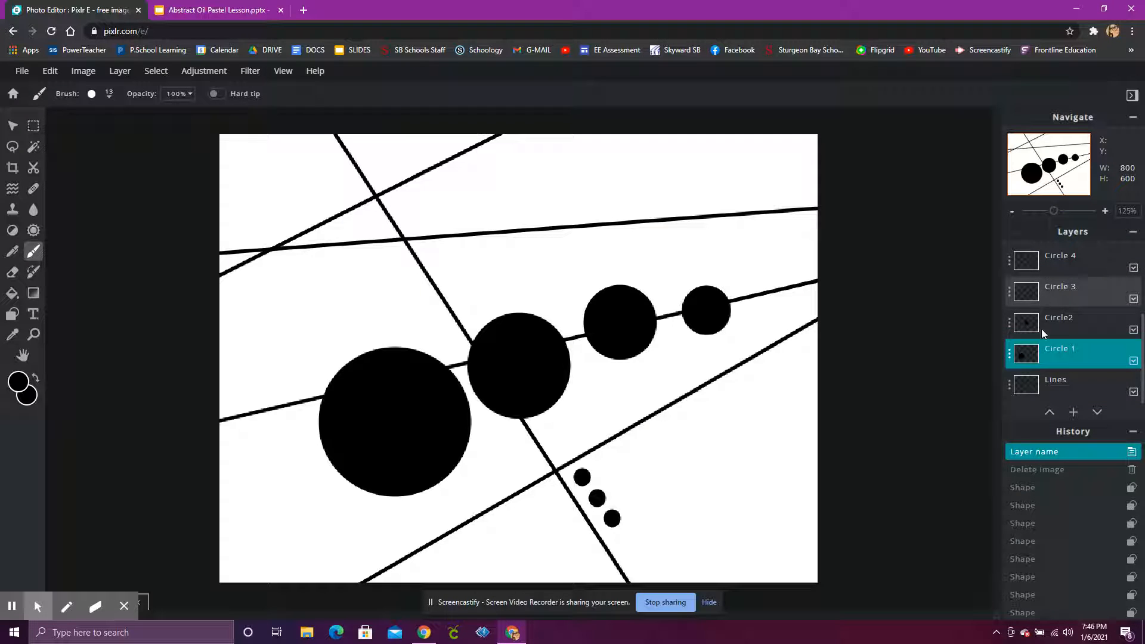
{"action": "left_click", "coordinate": [1059, 381]}
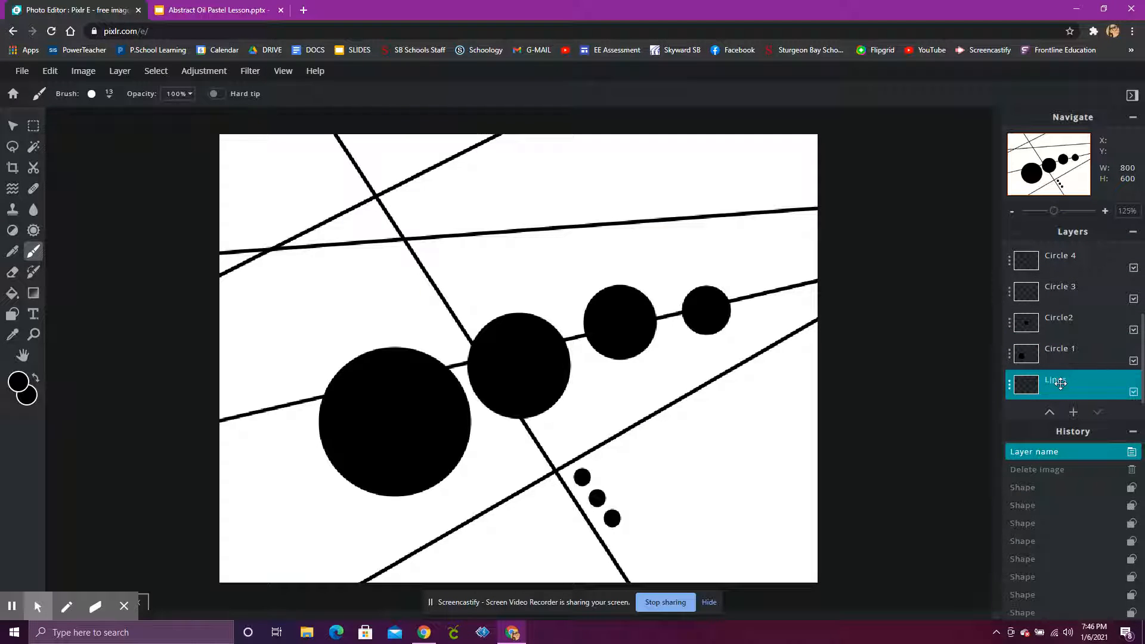
{"action": "left_click", "coordinate": [1064, 379]}
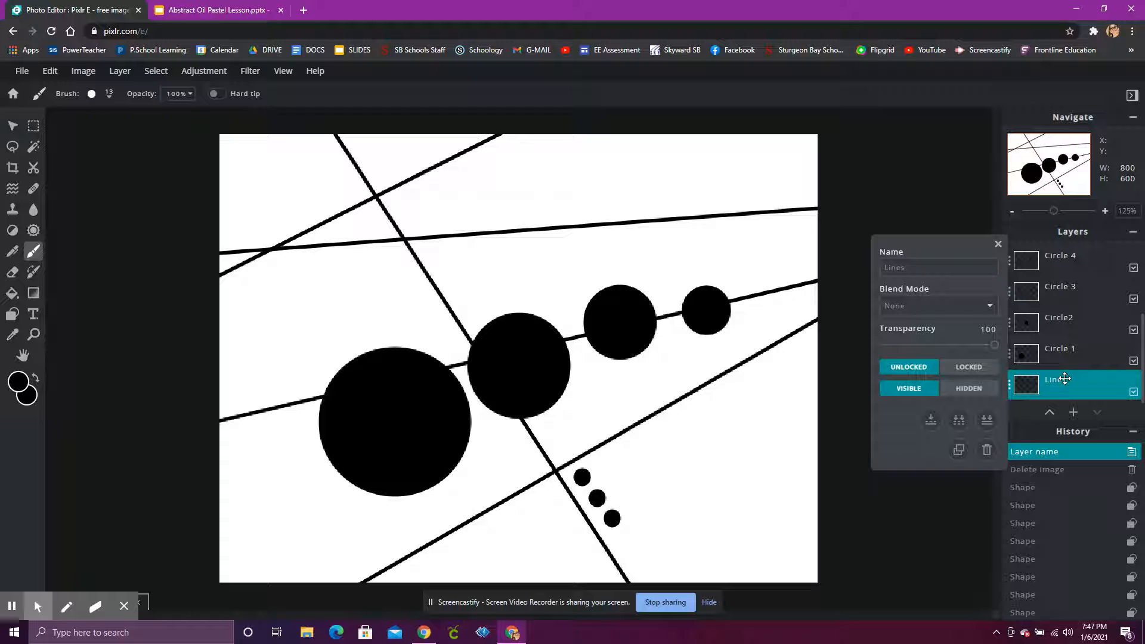
{"action": "left_click", "coordinate": [911, 268]}
{"action": "left_click_drag", "start_coordinate": [922, 270], "coordinate": [886, 267]}
{"action": "left_click", "coordinate": [916, 267]}
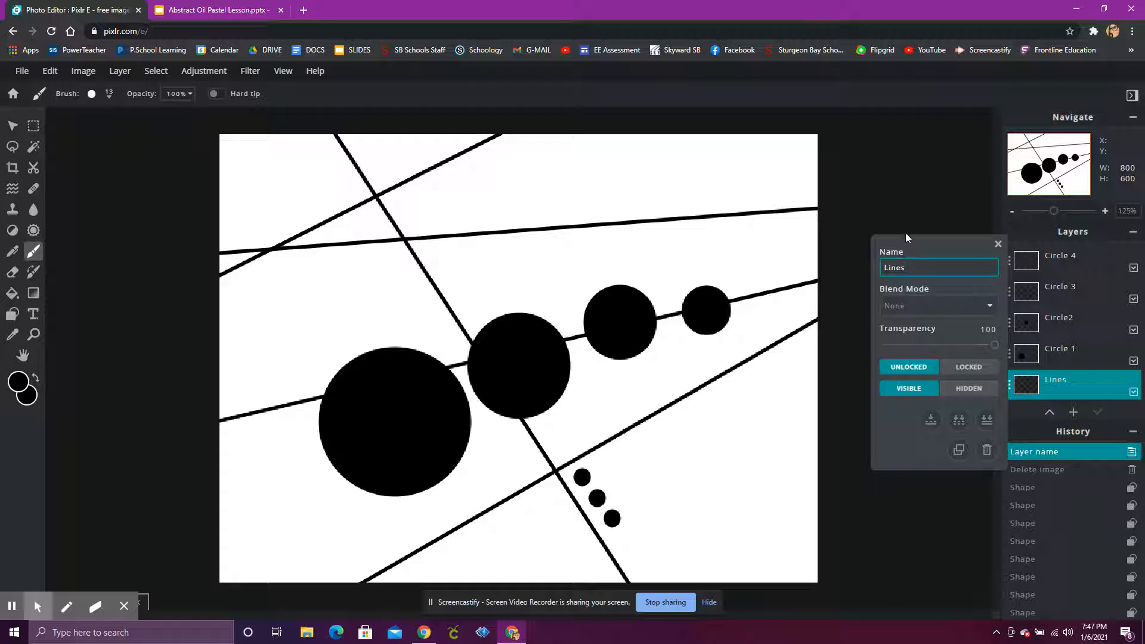
{"action": "left_click", "coordinate": [997, 244]}
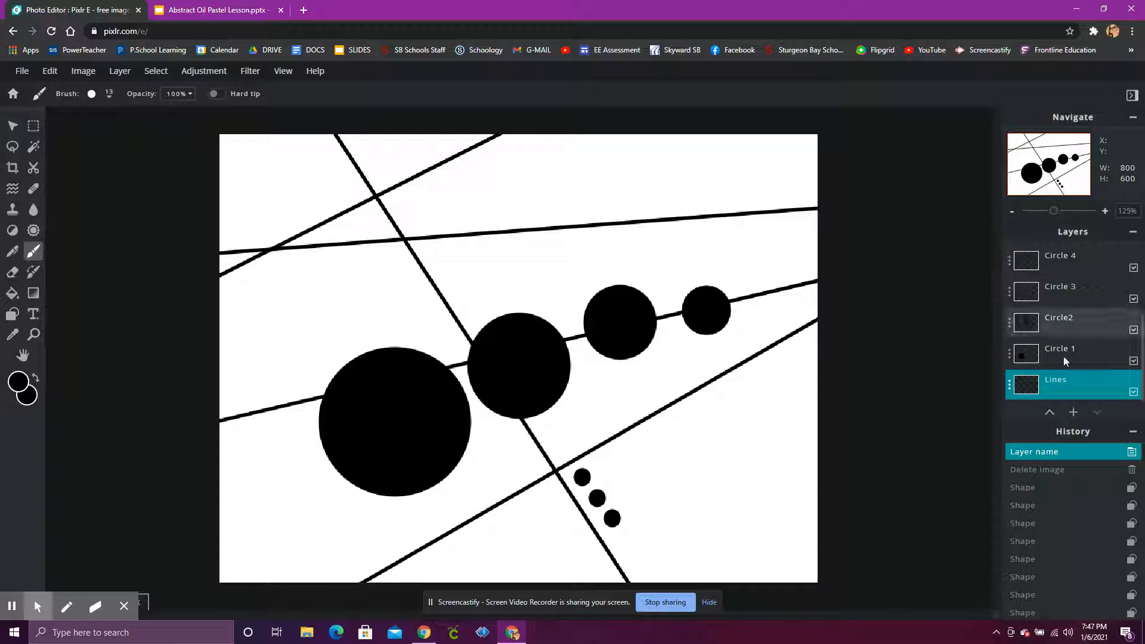
Browse the layer list and review the Circle 3 layer's settings.
{"action": "scroll", "coordinate": [1062, 350], "scroll_direction": "up", "scroll_amount": 3}
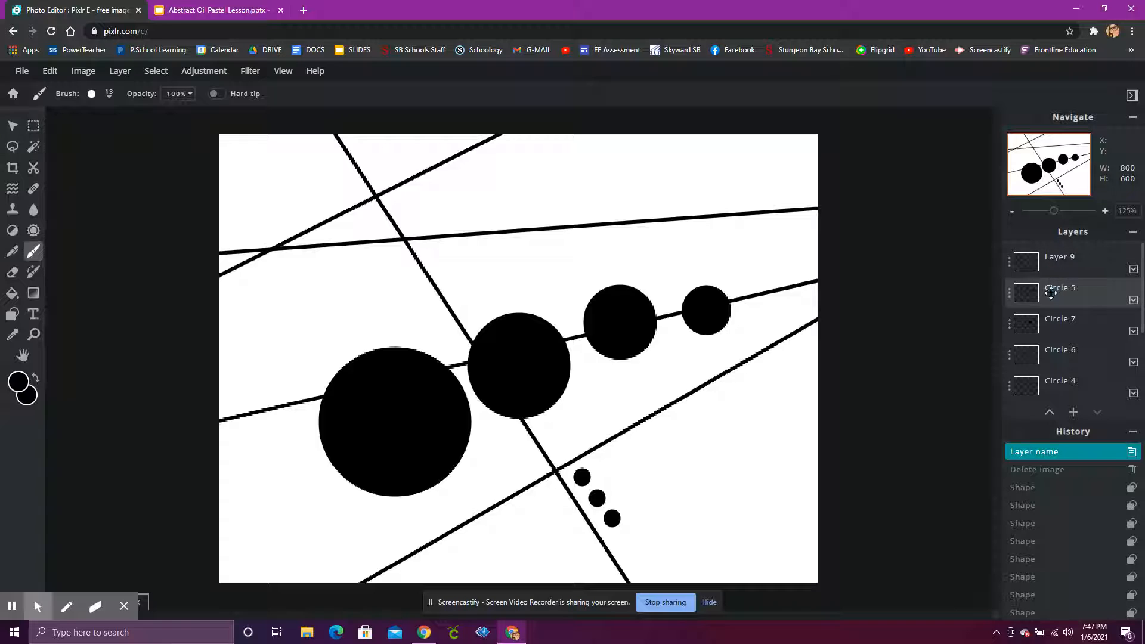
{"action": "left_click_drag", "start_coordinate": [1051, 292], "coordinate": [1058, 351]}
{"action": "scroll", "coordinate": [1059, 356], "scroll_direction": "down", "scroll_amount": 3}
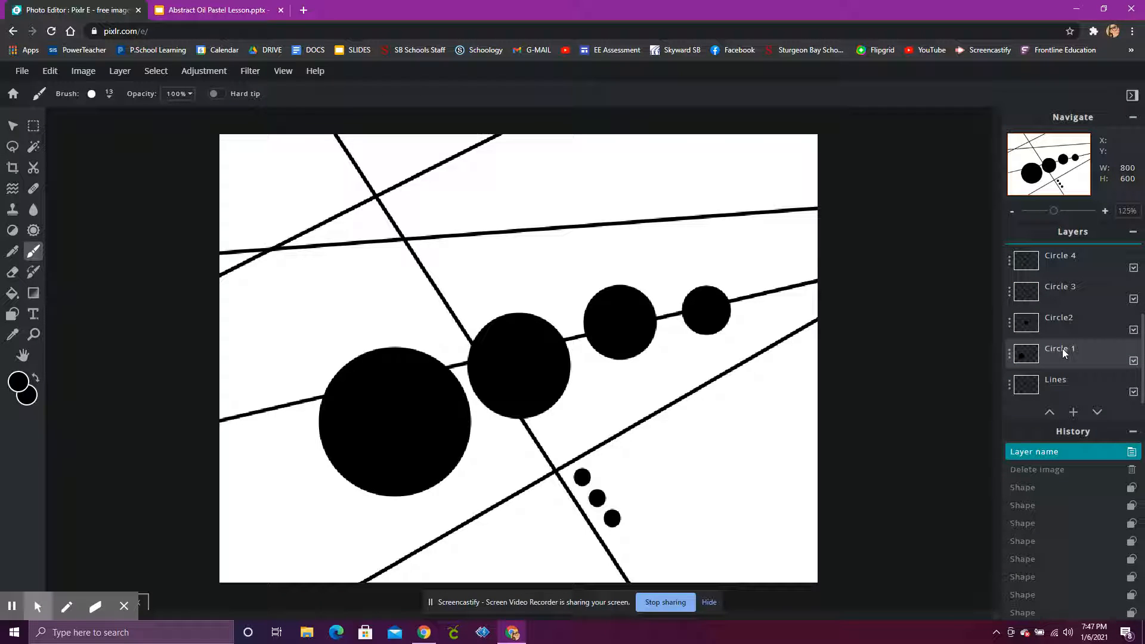
{"action": "left_click", "coordinate": [1061, 348]}
{"action": "left_click", "coordinate": [1057, 321]}
{"action": "left_click", "coordinate": [1062, 296]}
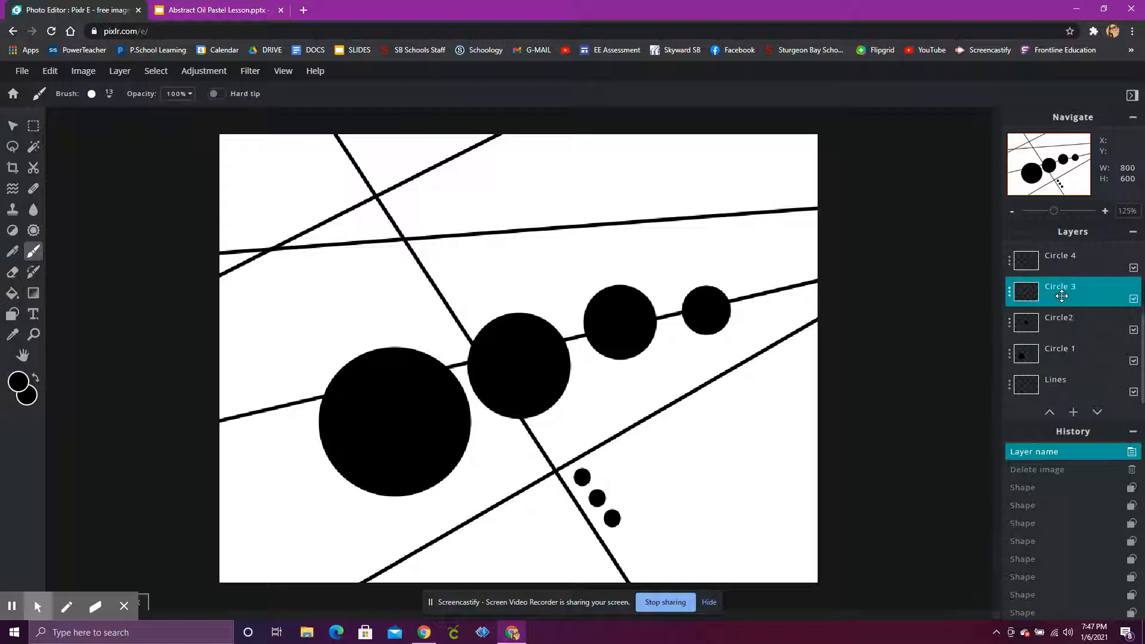
{"action": "left_click", "coordinate": [1062, 290]}
{"action": "left_click", "coordinate": [941, 267]}
{"action": "left_click_drag", "start_coordinate": [939, 267], "coordinate": [873, 263]}
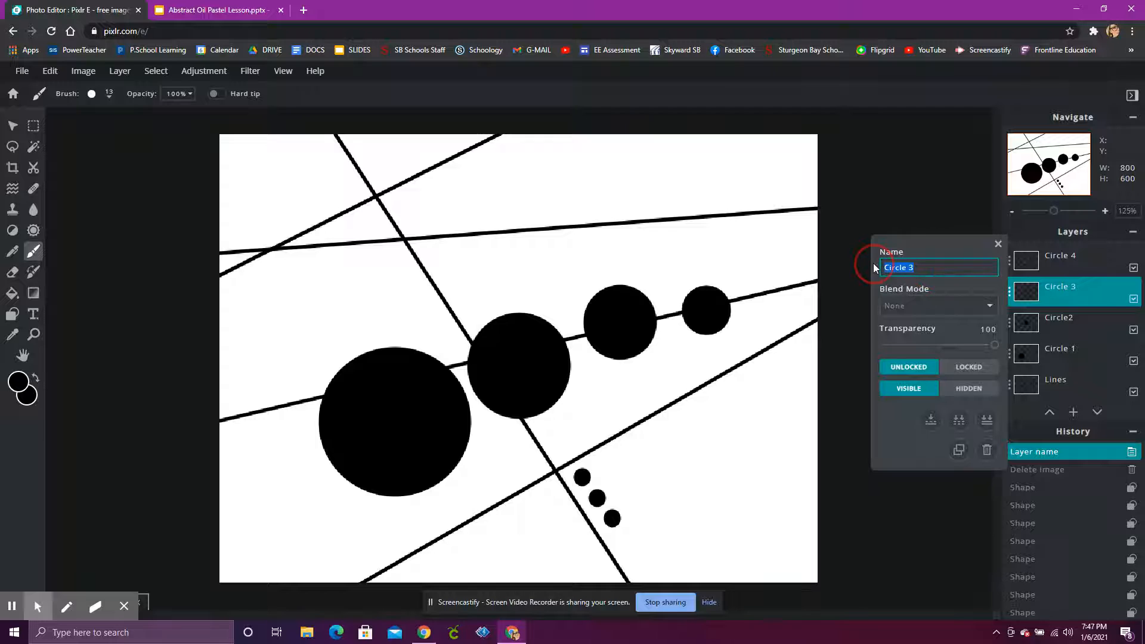
{"action": "left_click", "coordinate": [997, 244]}
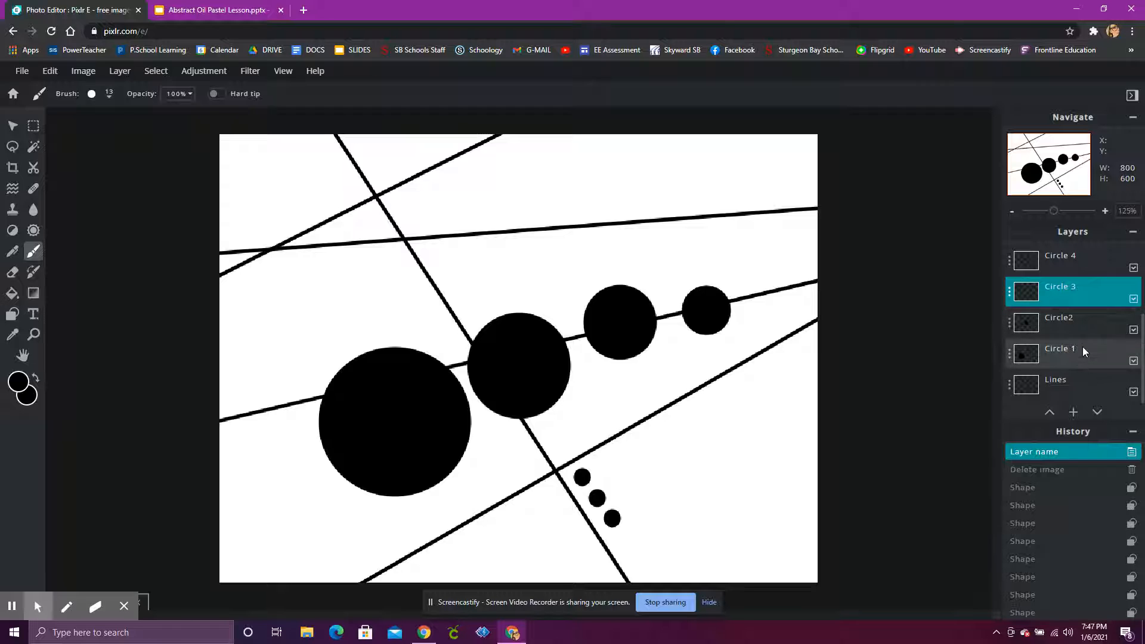
On the Lines layer, trace over the upper-left line with a Line shape of stroke 13.
{"action": "left_click", "coordinate": [1062, 387]}
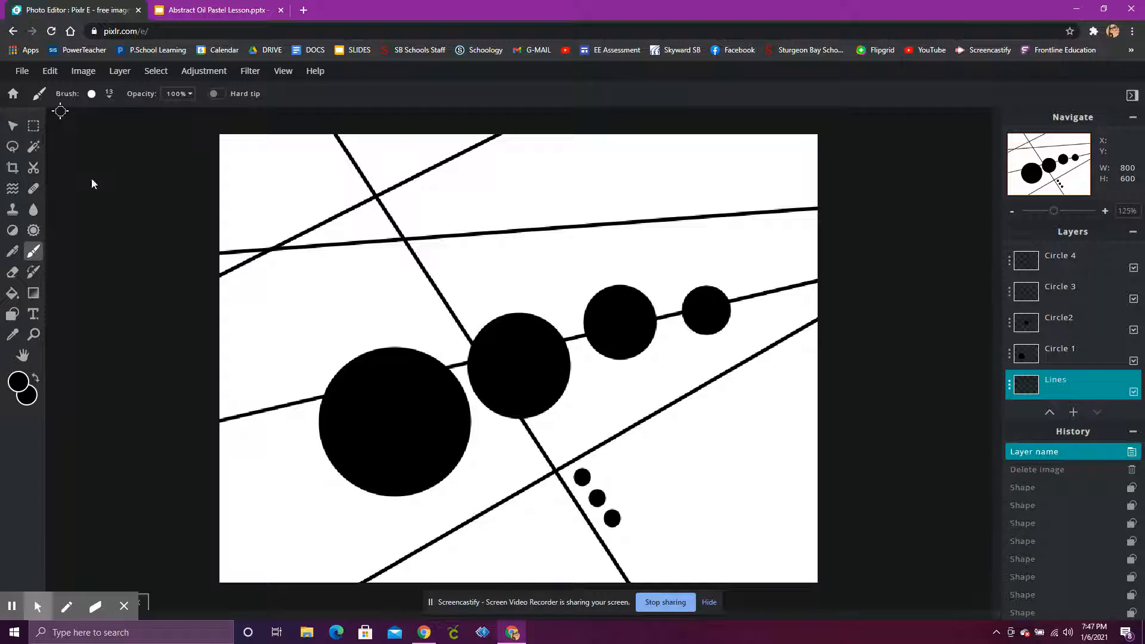
{"action": "left_click", "coordinate": [13, 315]}
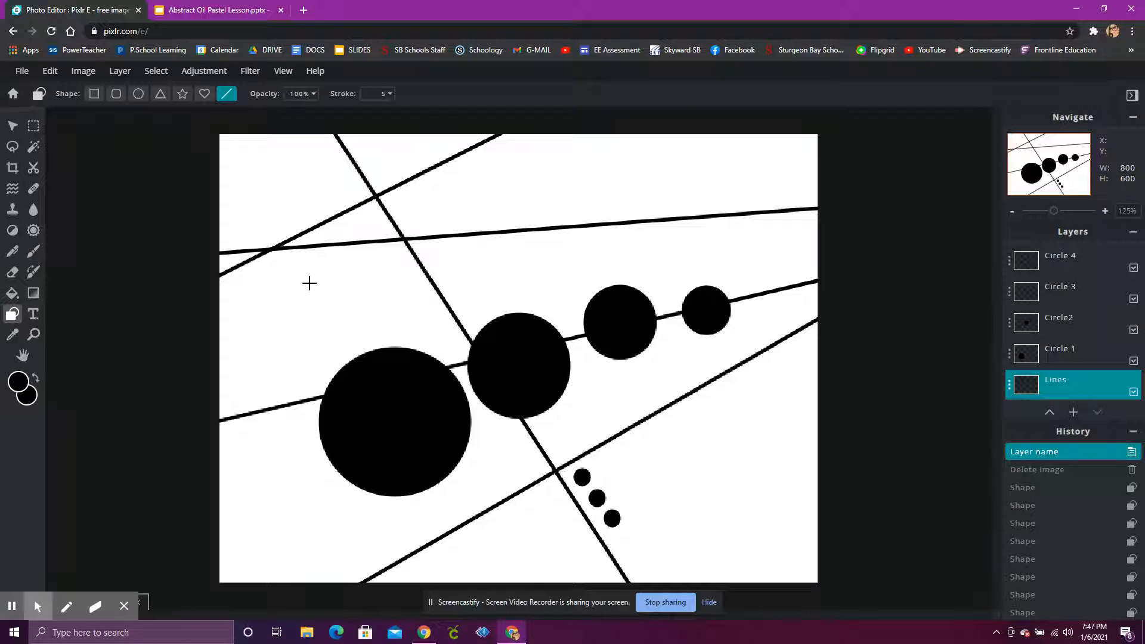
{"action": "left_click", "coordinate": [384, 98]}
{"action": "left_click_drag", "start_coordinate": [303, 117], "coordinate": [317, 126]}
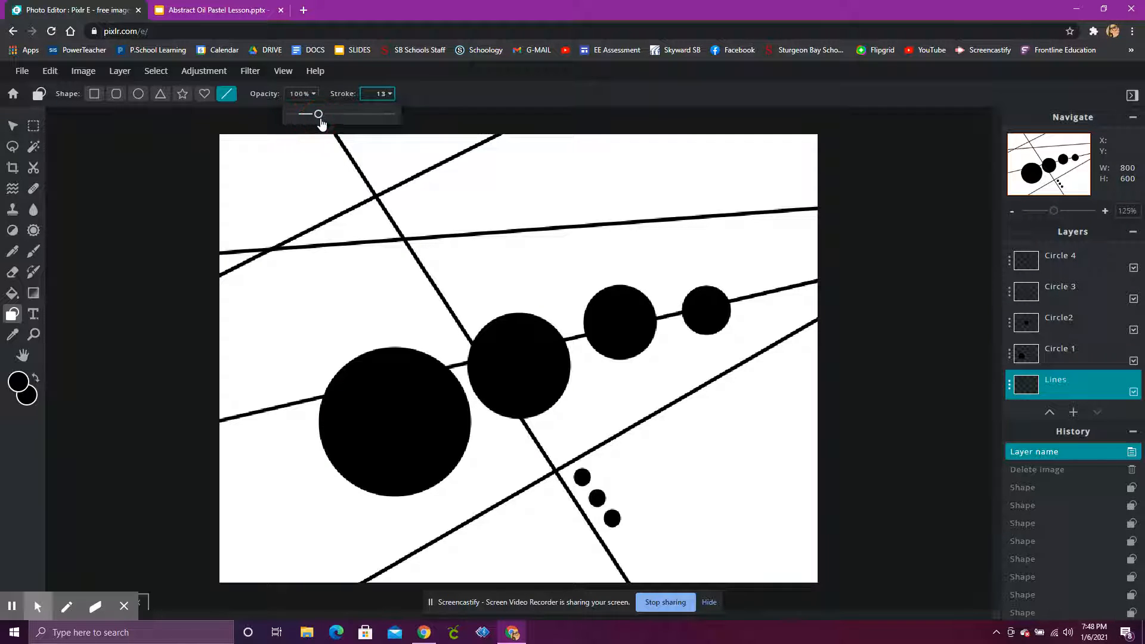
{"action": "mouse_move", "coordinate": [189, 290]}
{"action": "left_mouse_down"}
{"action": "mouse_move", "coordinate": [331, 227]}
{"action": "mouse_move", "coordinate": [382, 234]}
{"action": "mouse_move", "coordinate": [501, 120]}
{"action": "mouse_move", "coordinate": [525, 118]}
{"action": "left_mouse_up"}
{"action": "mouse_move", "coordinate": [214, 287]}
{"action": "left_mouse_down"}
{"action": "mouse_move", "coordinate": [286, 263]}
{"action": "mouse_move", "coordinate": [537, 120]}
{"action": "left_mouse_up"}
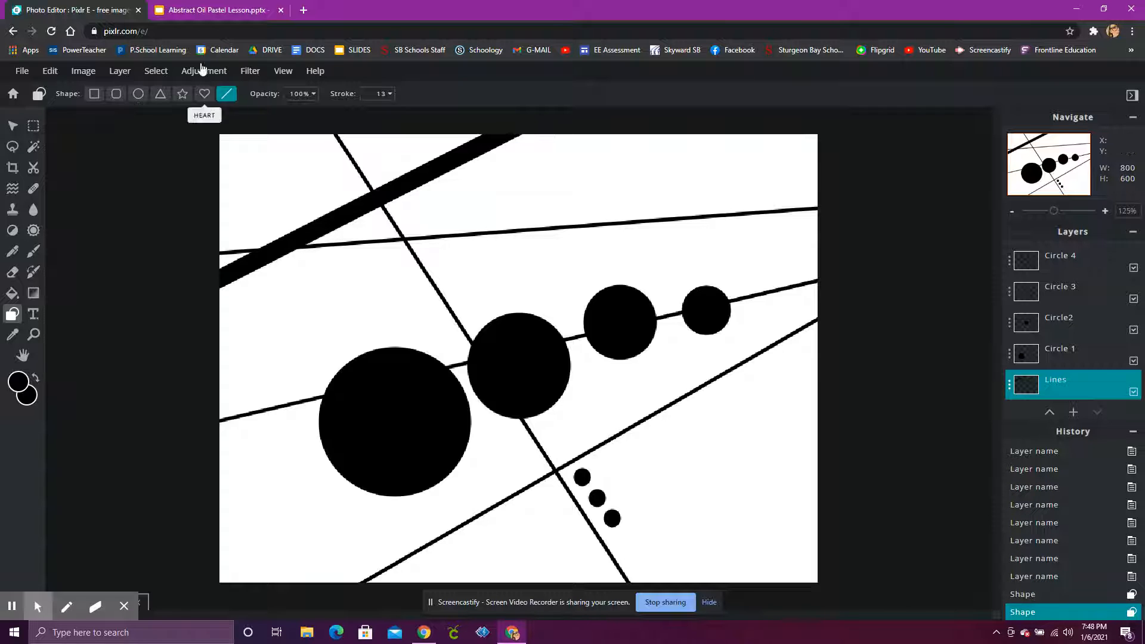
Trace over the long diagonal line crossing the circles with a thick line.
{"action": "mouse_move", "coordinate": [328, 127]}
{"action": "left_mouse_down"}
{"action": "mouse_move", "coordinate": [388, 217]}
{"action": "mouse_move", "coordinate": [585, 590]}
{"action": "left_mouse_up"}
{"action": "left_click_drag", "start_coordinate": [644, 617], "coordinate": [624, 604]}
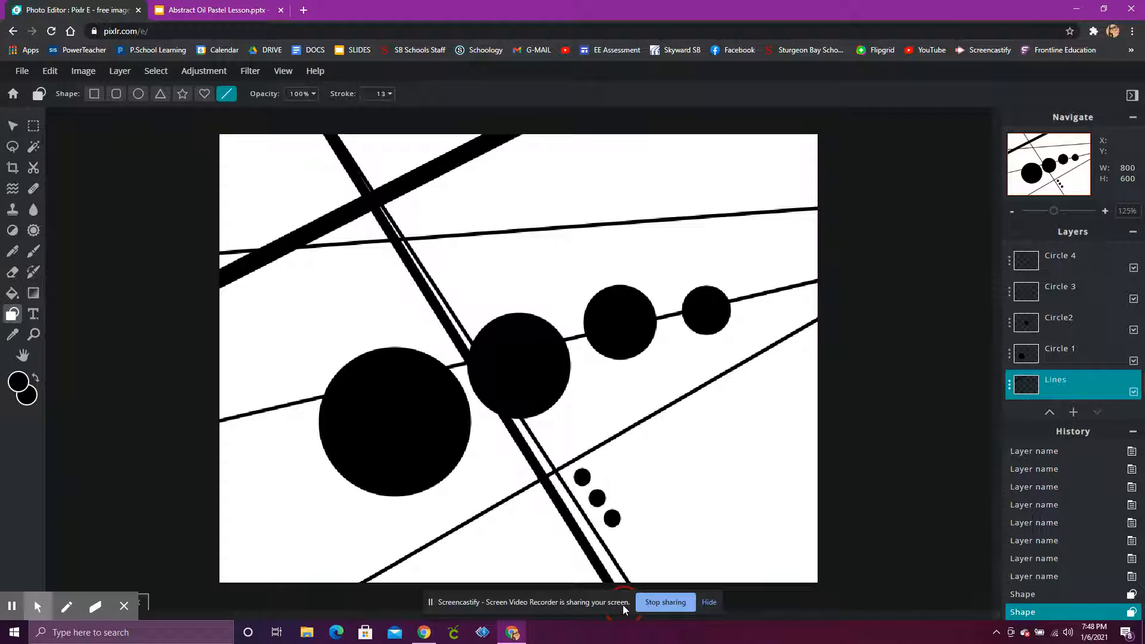
{"action": "left_click_drag", "start_coordinate": [622, 605], "coordinate": [623, 605]}
Trace over the upper horizontal line and the line running through the circles with thick lines.
{"action": "left_click_drag", "start_coordinate": [207, 251], "coordinate": [854, 227]}
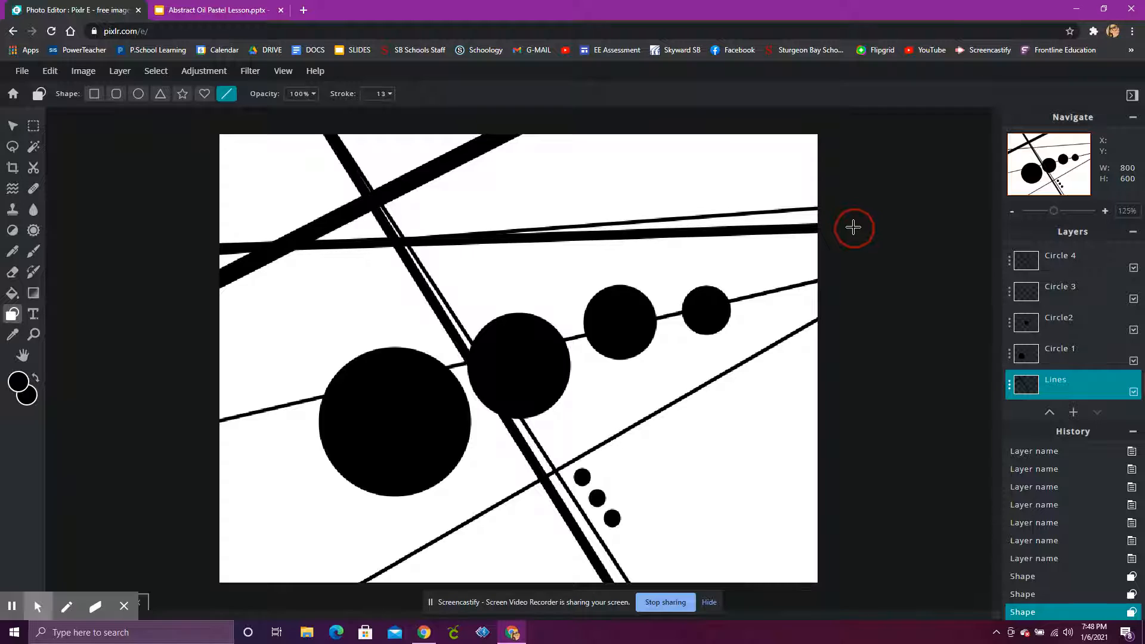
{"action": "left_click_drag", "start_coordinate": [854, 227], "coordinate": [852, 226]}
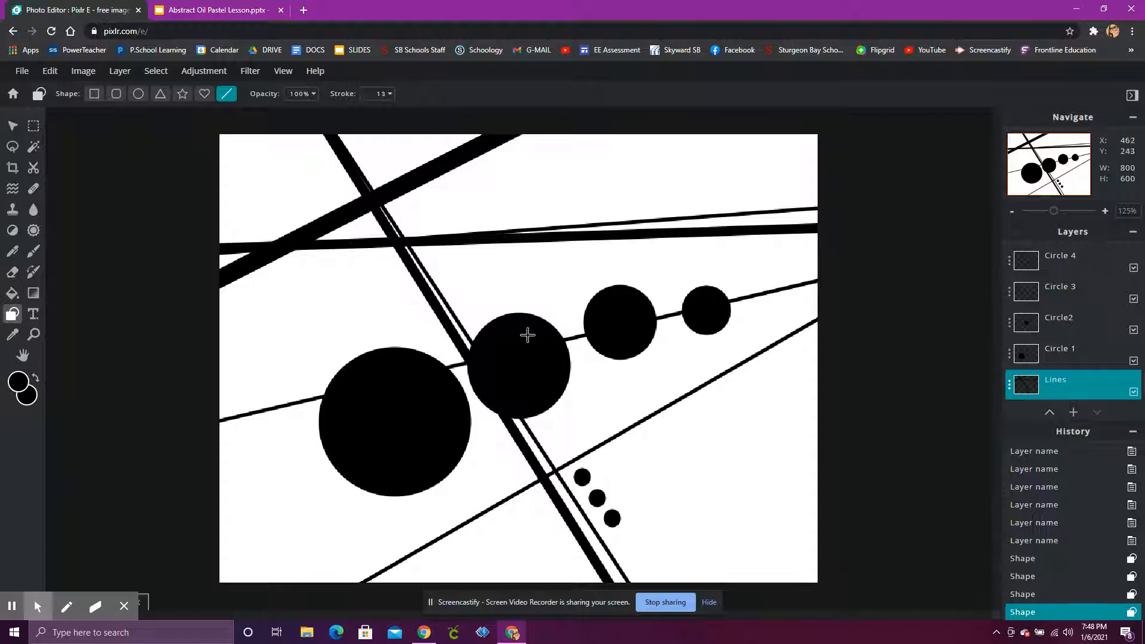
{"action": "mouse_move", "coordinate": [190, 435]}
{"action": "left_mouse_down"}
{"action": "mouse_move", "coordinate": [503, 453]}
{"action": "mouse_move", "coordinate": [833, 378]}
{"action": "mouse_move", "coordinate": [822, 285]}
{"action": "mouse_move", "coordinate": [843, 294]}
{"action": "mouse_move", "coordinate": [828, 274]}
{"action": "mouse_move", "coordinate": [839, 288]}
{"action": "left_mouse_up"}
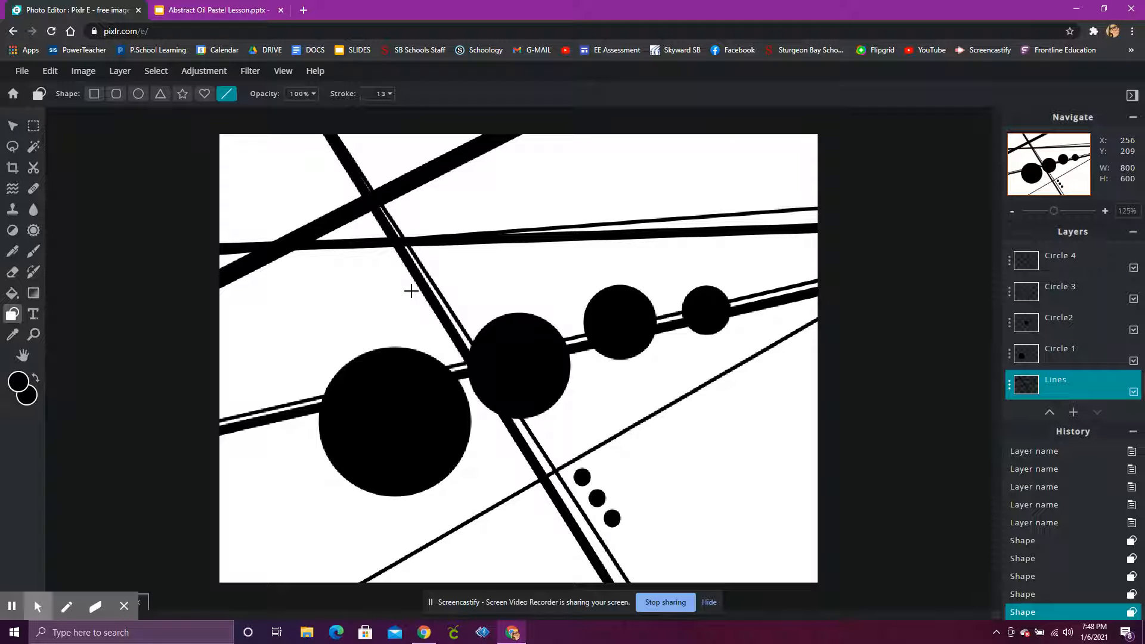
Switch to the lesson slides, view the Step 4 slide, and return to the photo editor.
{"action": "left_click", "coordinate": [185, 13]}
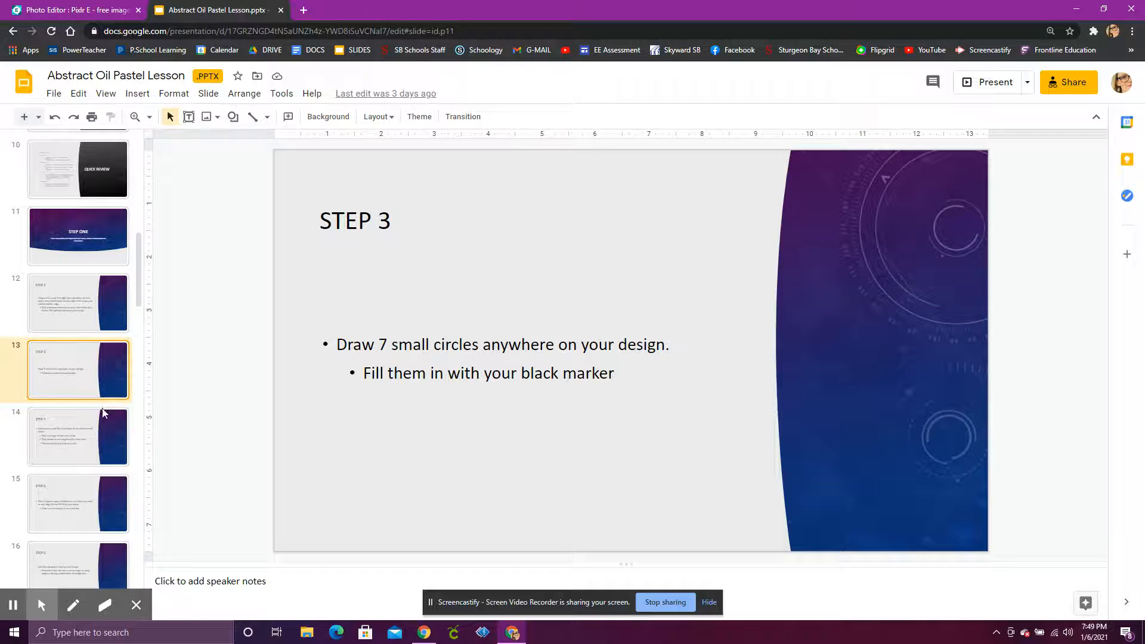
{"action": "left_click", "coordinate": [109, 427]}
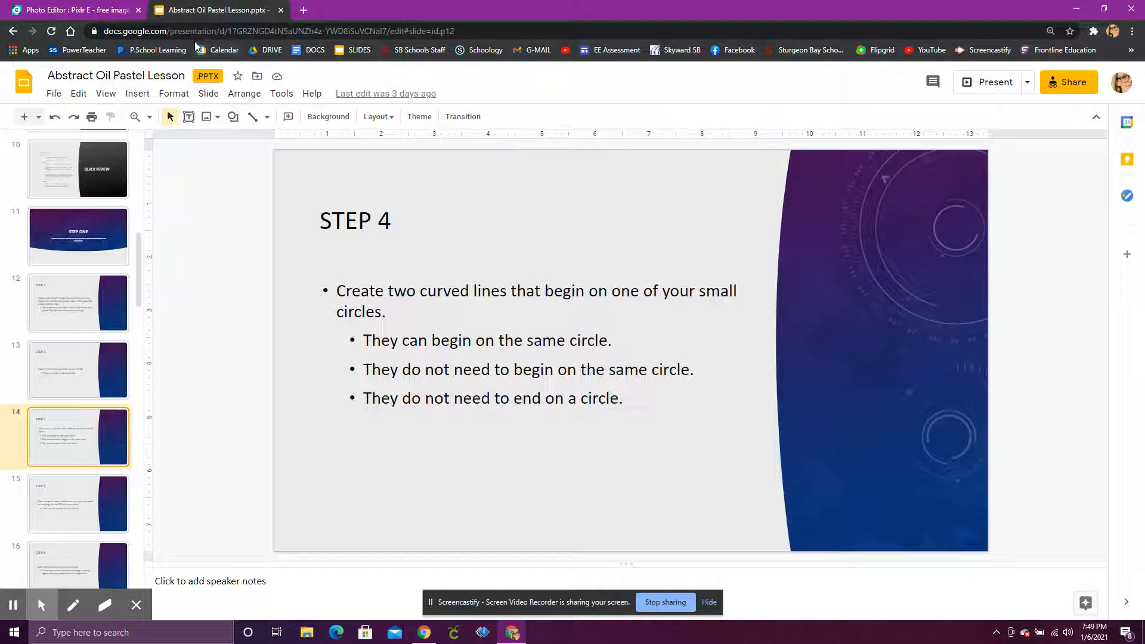
{"action": "left_click", "coordinate": [64, 9]}
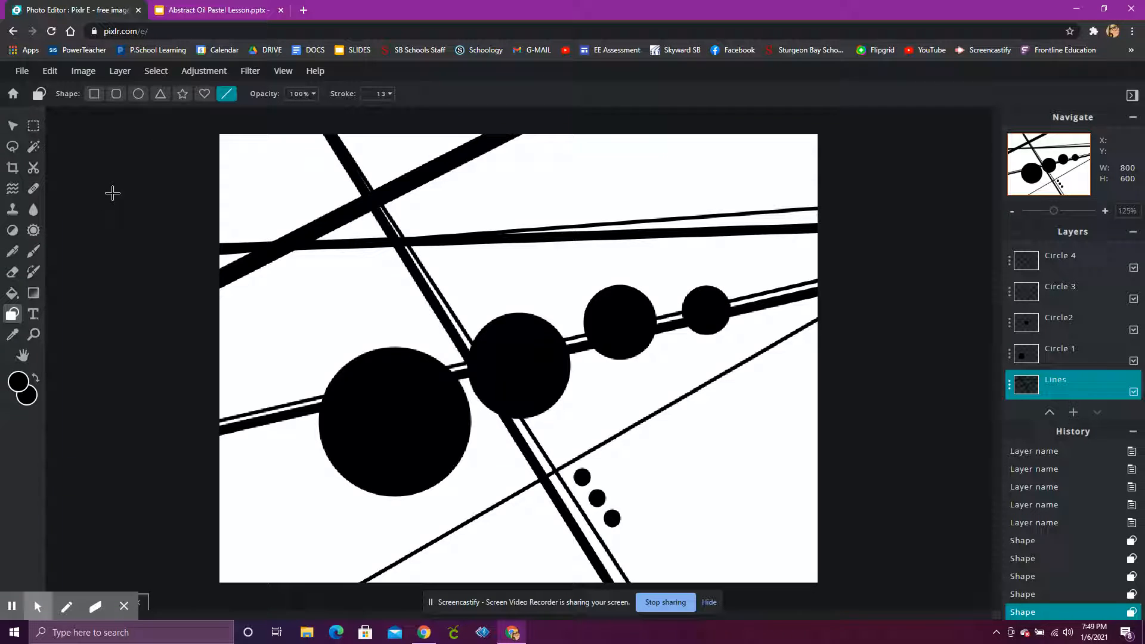
Choose the Draw tool and reduce the brush size.
{"action": "left_click", "coordinate": [33, 256]}
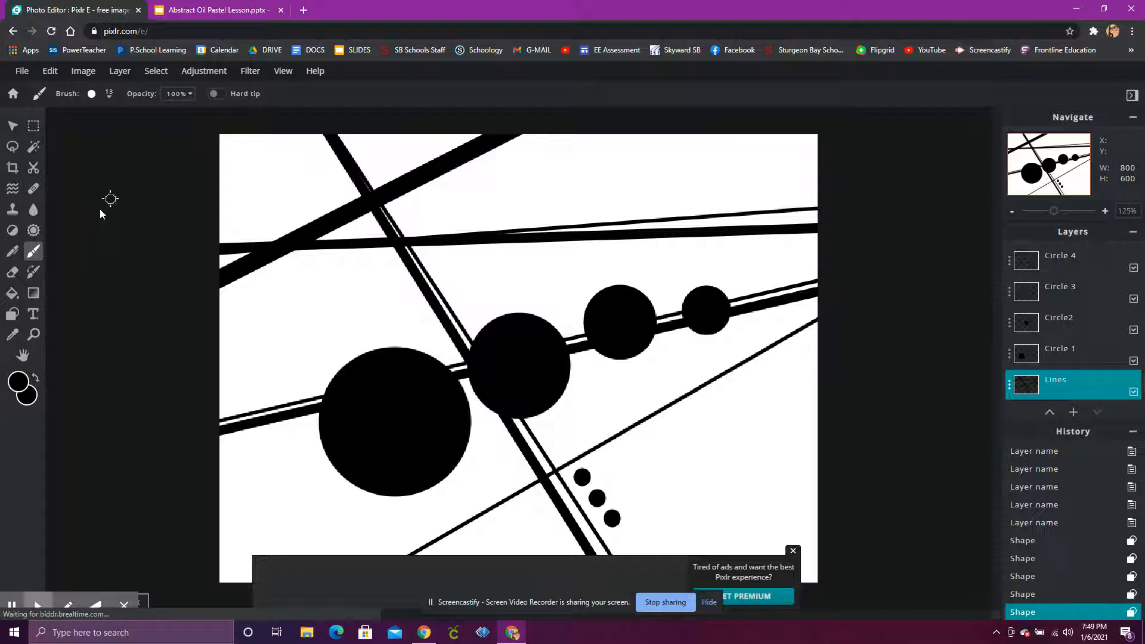
{"action": "left_click", "coordinate": [19, 257]}
{"action": "left_click", "coordinate": [33, 253]}
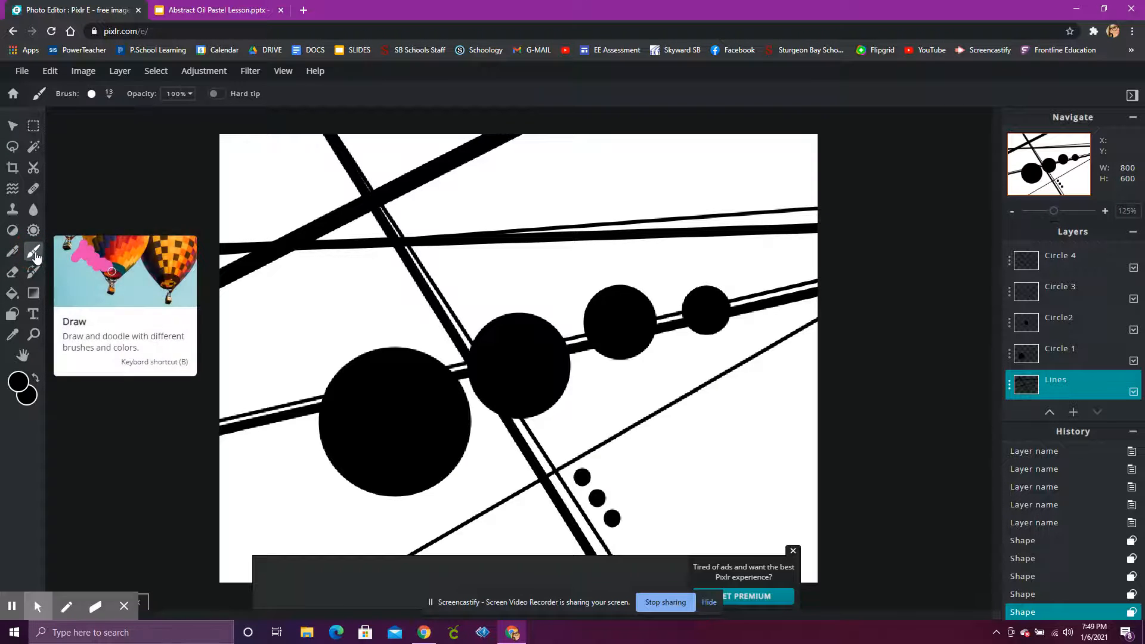
{"action": "left_click", "coordinate": [91, 95]}
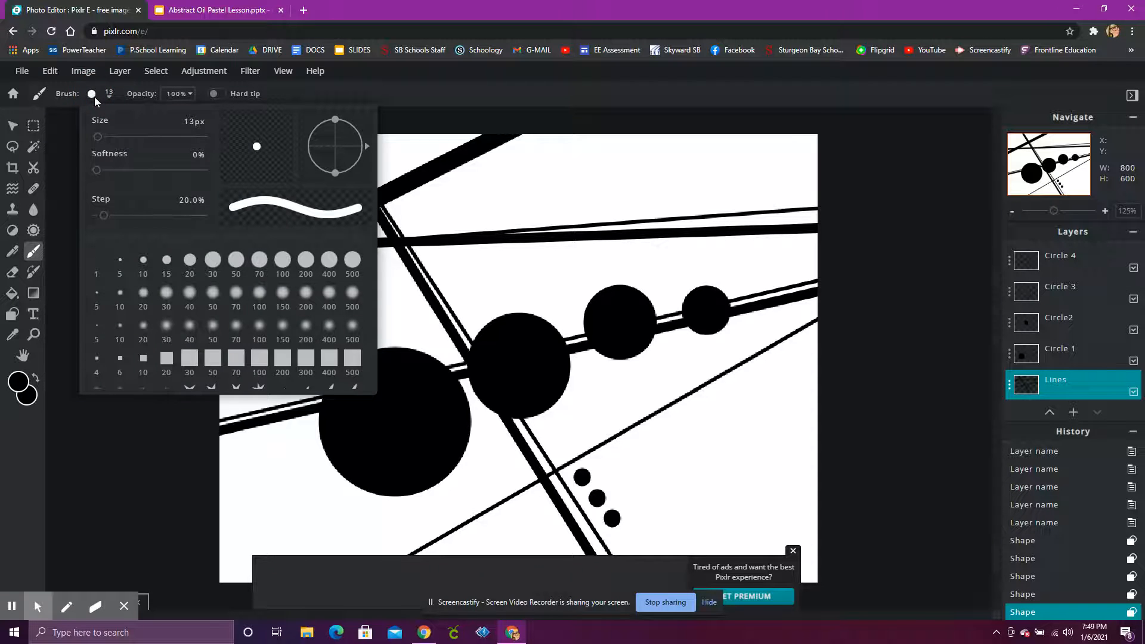
{"action": "mouse_move", "coordinate": [97, 137]}
{"action": "left_mouse_down"}
{"action": "mouse_move", "coordinate": [111, 139]}
{"action": "mouse_move", "coordinate": [97, 142]}
{"action": "mouse_move", "coordinate": [102, 172]}
{"action": "mouse_move", "coordinate": [216, 174]}
{"action": "mouse_move", "coordinate": [84, 169]}
{"action": "left_mouse_up"}
{"action": "left_click", "coordinate": [66, 206]}
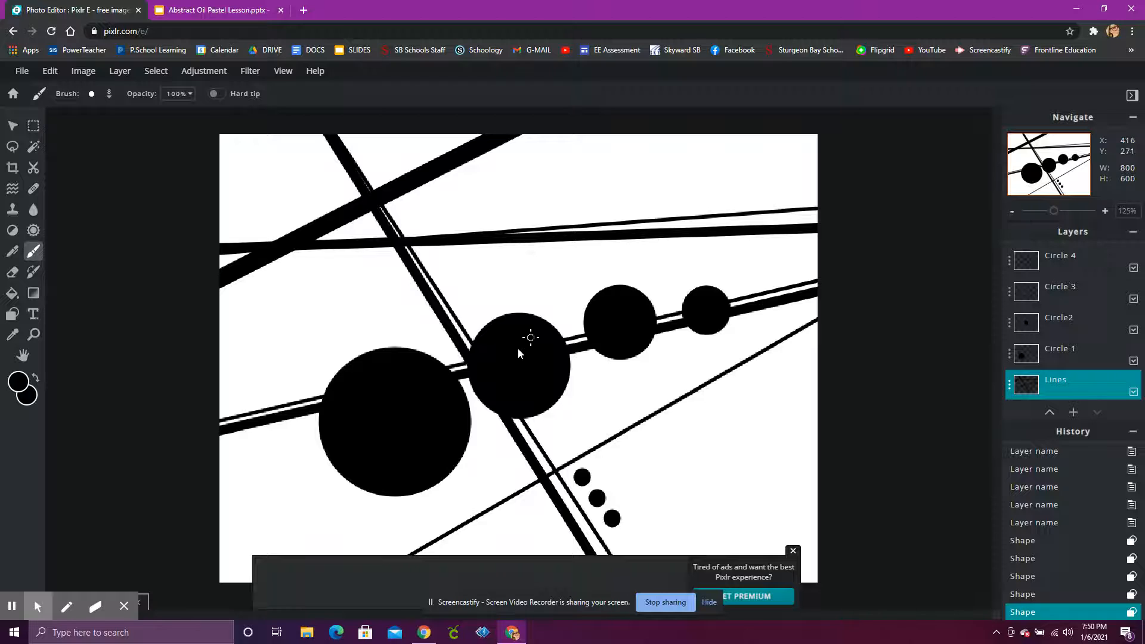
Draw two freehand curvy lines from the second-largest circle, one looping upward and one toward the lower left.
{"action": "left_click", "coordinate": [493, 334]}
{"action": "mouse_move", "coordinate": [494, 334]}
{"action": "left_mouse_down"}
{"action": "mouse_move", "coordinate": [483, 294]}
{"action": "mouse_move", "coordinate": [503, 282]}
{"action": "mouse_move", "coordinate": [556, 310]}
{"action": "mouse_move", "coordinate": [563, 279]}
{"action": "mouse_move", "coordinate": [583, 264]}
{"action": "mouse_move", "coordinate": [639, 288]}
{"action": "mouse_move", "coordinate": [657, 283]}
{"action": "mouse_move", "coordinate": [654, 207]}
{"action": "mouse_move", "coordinate": [638, 174]}
{"action": "mouse_move", "coordinate": [583, 157]}
{"action": "mouse_move", "coordinate": [581, 181]}
{"action": "mouse_move", "coordinate": [607, 203]}
{"action": "mouse_move", "coordinate": [646, 215]}
{"action": "mouse_move", "coordinate": [702, 180]}
{"action": "mouse_move", "coordinate": [783, 250]}
{"action": "mouse_move", "coordinate": [835, 243]}
{"action": "left_mouse_up"}
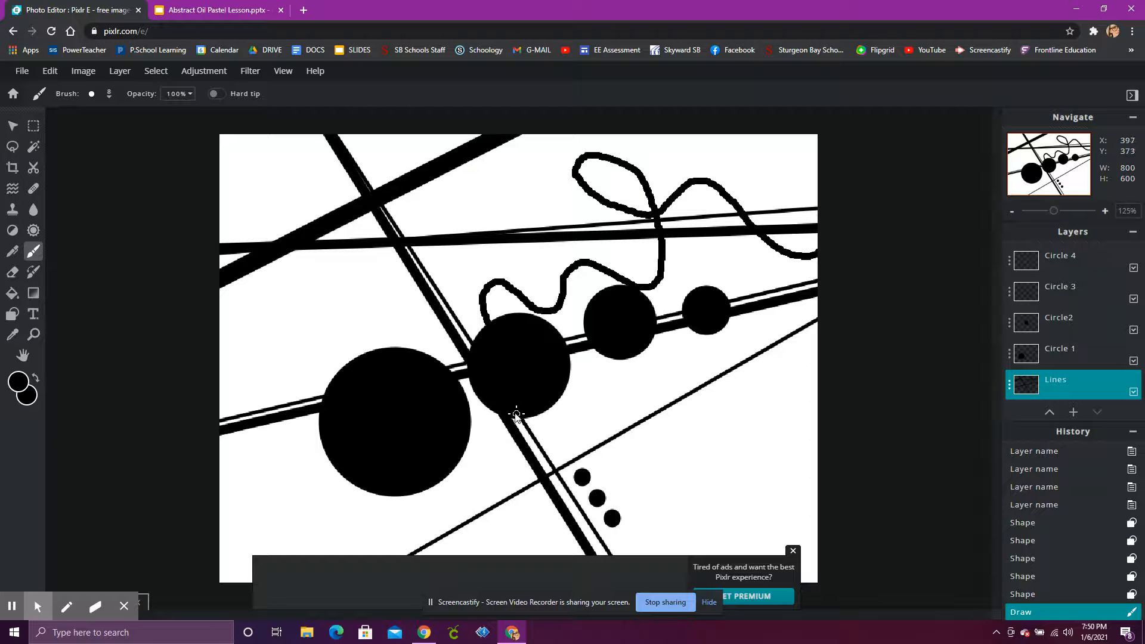
{"action": "mouse_move", "coordinate": [514, 412]}
{"action": "left_mouse_down"}
{"action": "mouse_move", "coordinate": [530, 446]}
{"action": "mouse_move", "coordinate": [484, 448]}
{"action": "mouse_move", "coordinate": [478, 477]}
{"action": "mouse_move", "coordinate": [510, 531]}
{"action": "mouse_move", "coordinate": [460, 534]}
{"action": "mouse_move", "coordinate": [427, 510]}
{"action": "mouse_move", "coordinate": [386, 516]}
{"action": "mouse_move", "coordinate": [401, 544]}
{"action": "mouse_move", "coordinate": [380, 549]}
{"action": "mouse_move", "coordinate": [309, 472]}
{"action": "mouse_move", "coordinate": [276, 460]}
{"action": "mouse_move", "coordinate": [264, 480]}
{"action": "mouse_move", "coordinate": [313, 537]}
{"action": "mouse_move", "coordinate": [306, 563]}
{"action": "mouse_move", "coordinate": [212, 517]}
{"action": "mouse_move", "coordinate": [232, 522]}
{"action": "left_mouse_up"}
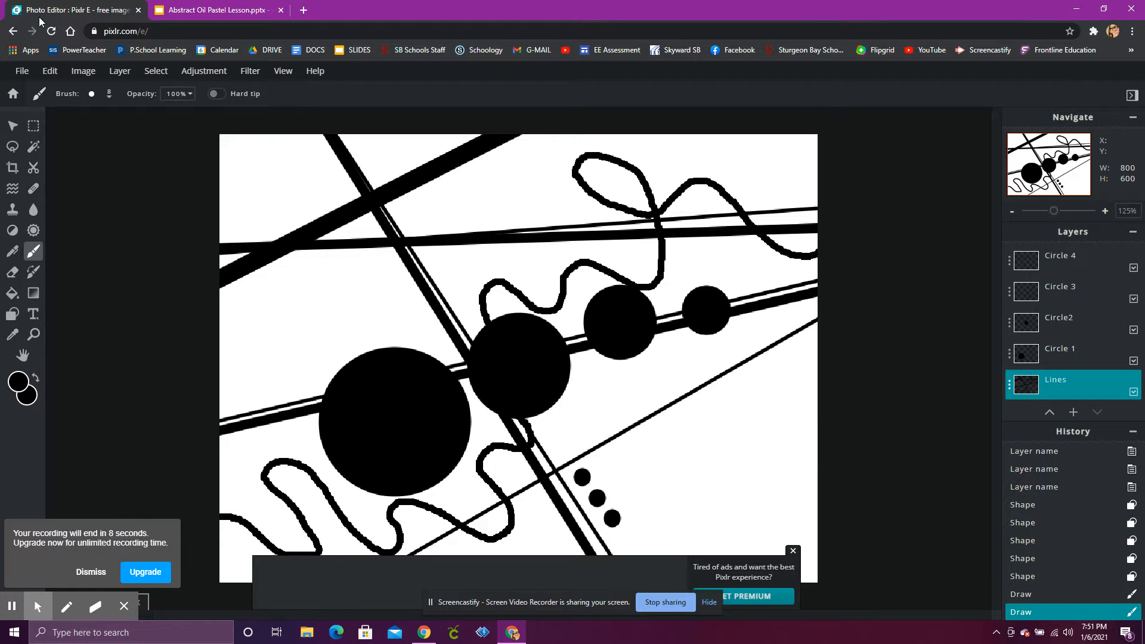
Open the Save dialog and choose the PXD file type.
{"action": "left_click", "coordinate": [22, 71]}
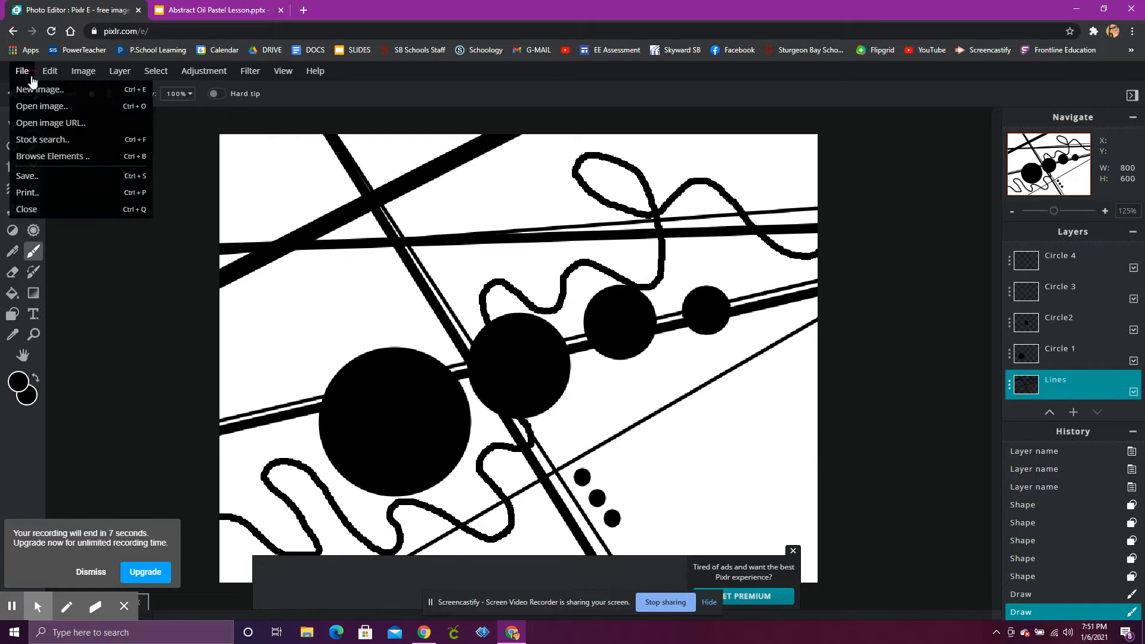
{"action": "left_click", "coordinate": [78, 177]}
{"action": "left_click", "coordinate": [685, 304]}
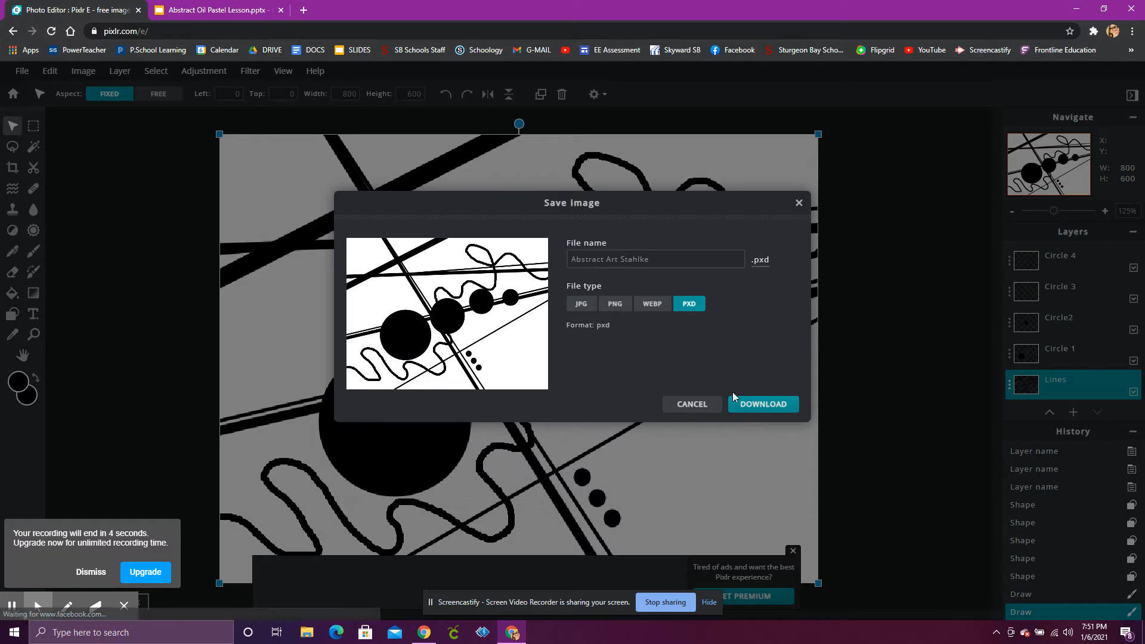